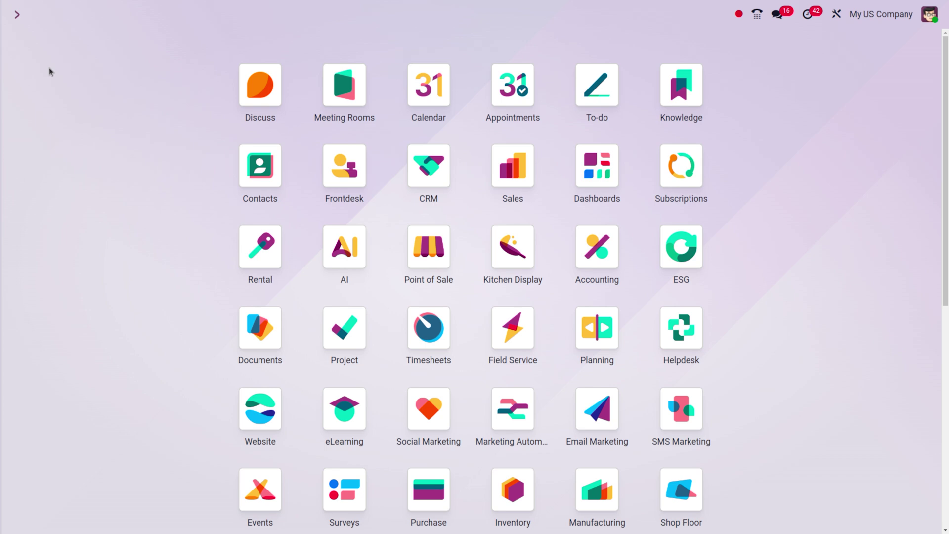
# In Sales, open the Cash on delivery payment provider to check it is enabled and published
pyautogui.write('sa')
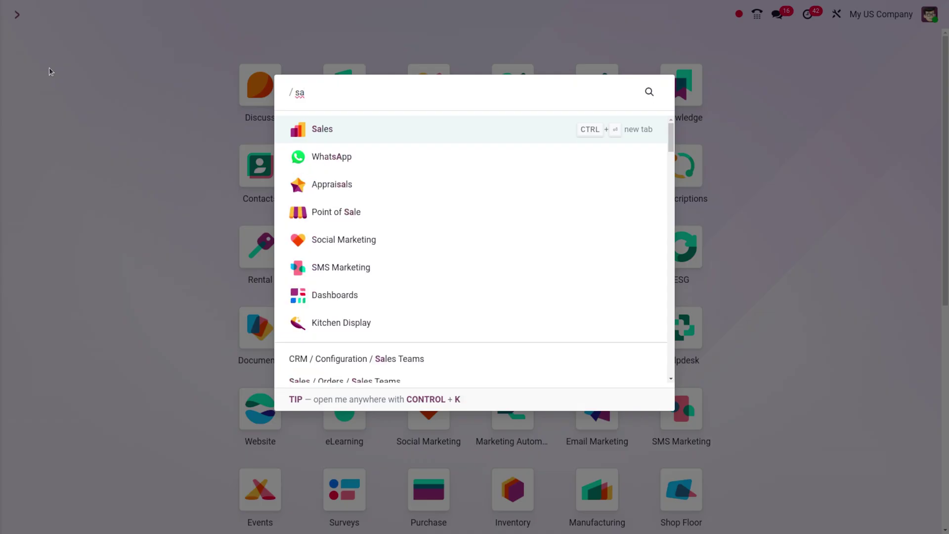
pyautogui.press('Return')
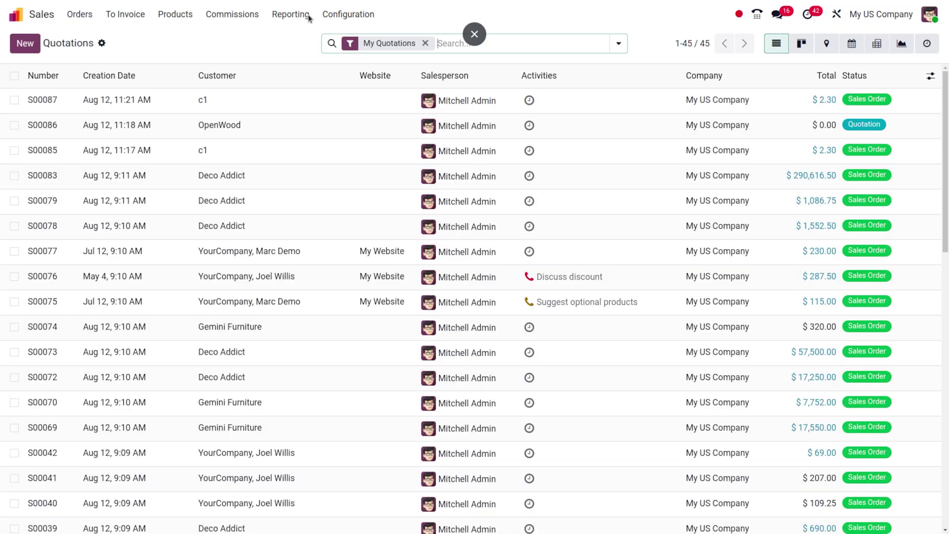
pyautogui.click(329, 15)
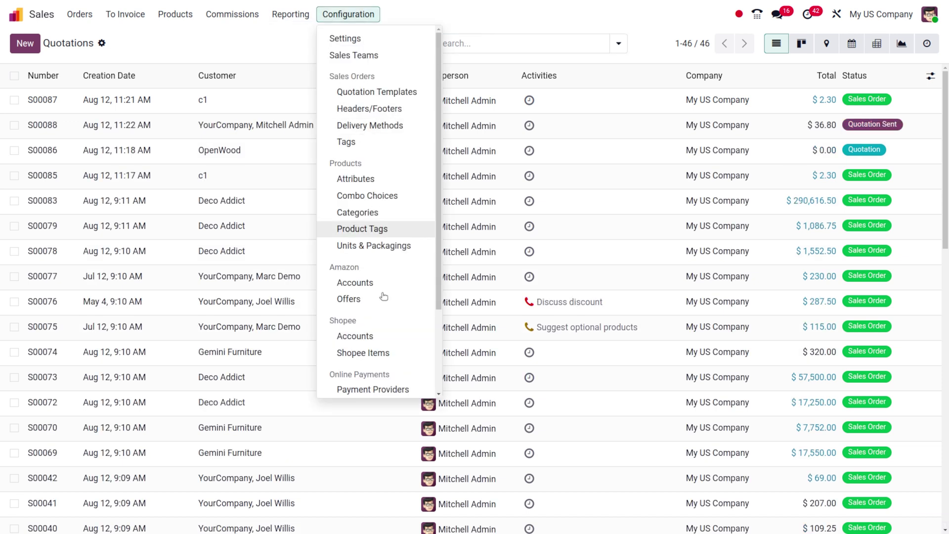
pyautogui.scroll(-1, 363, 356)
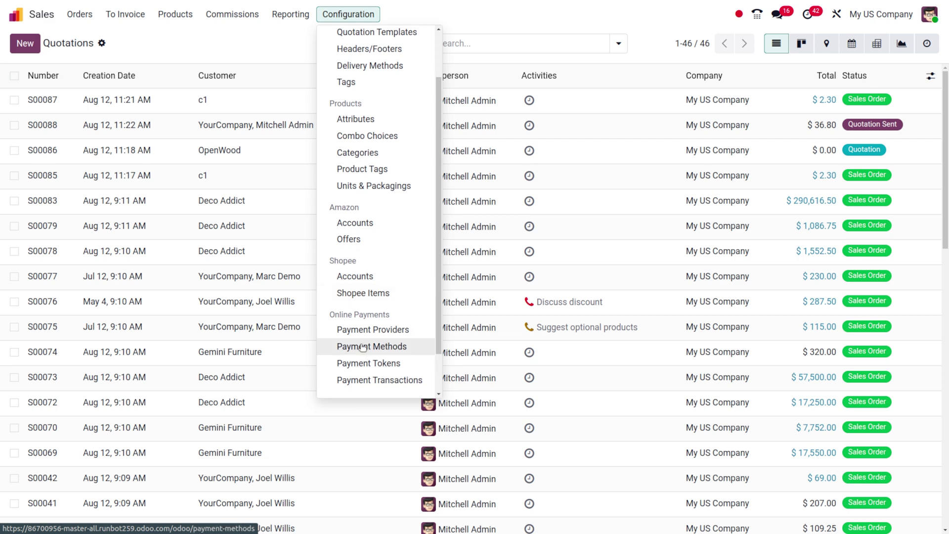
pyautogui.click(365, 335)
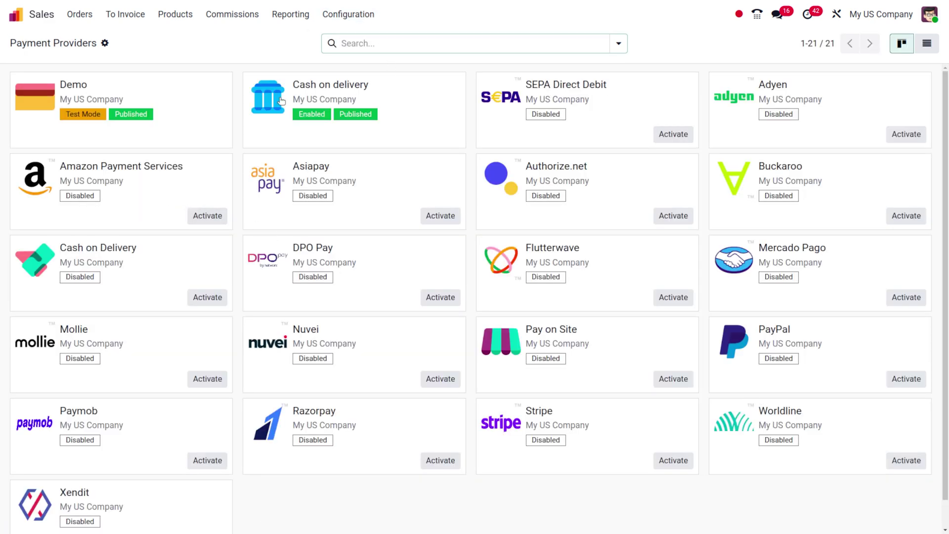
pyautogui.click(313, 94)
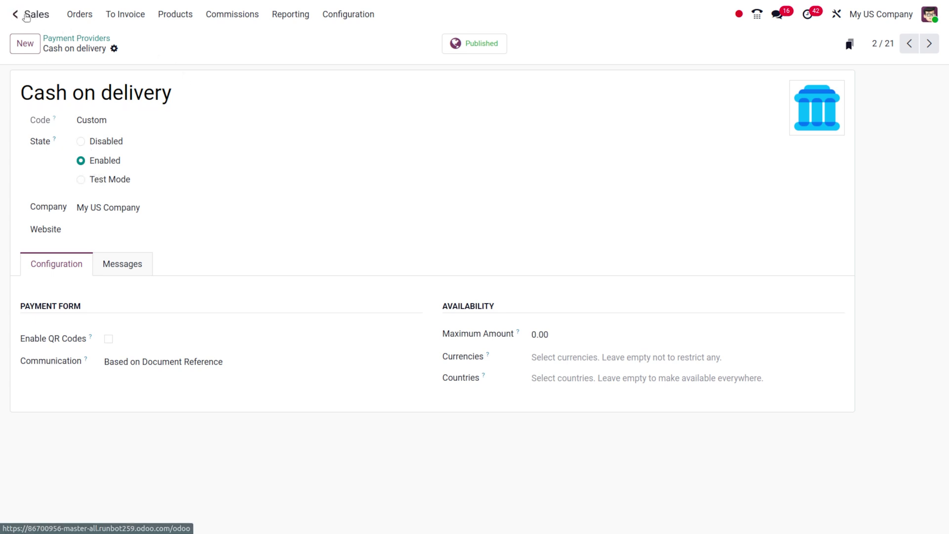
# Open the Shipping Methods list from the Sales settings
pyautogui.click(353, 13)
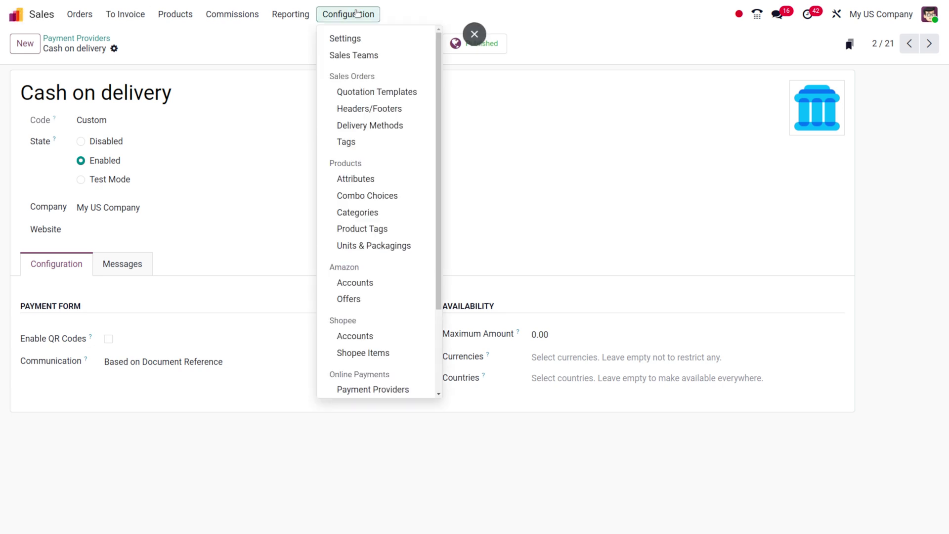
pyautogui.click(367, 37)
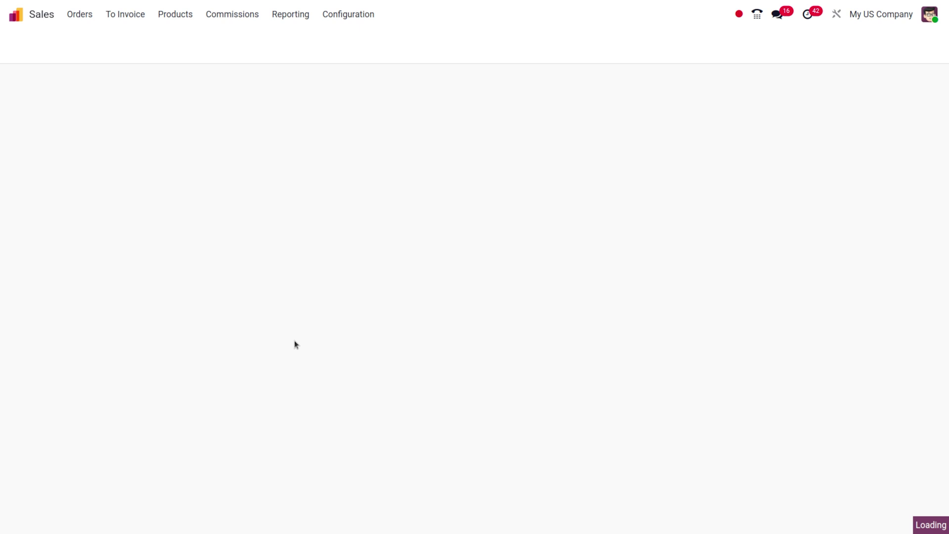
pyautogui.scroll(-5, 295, 344)
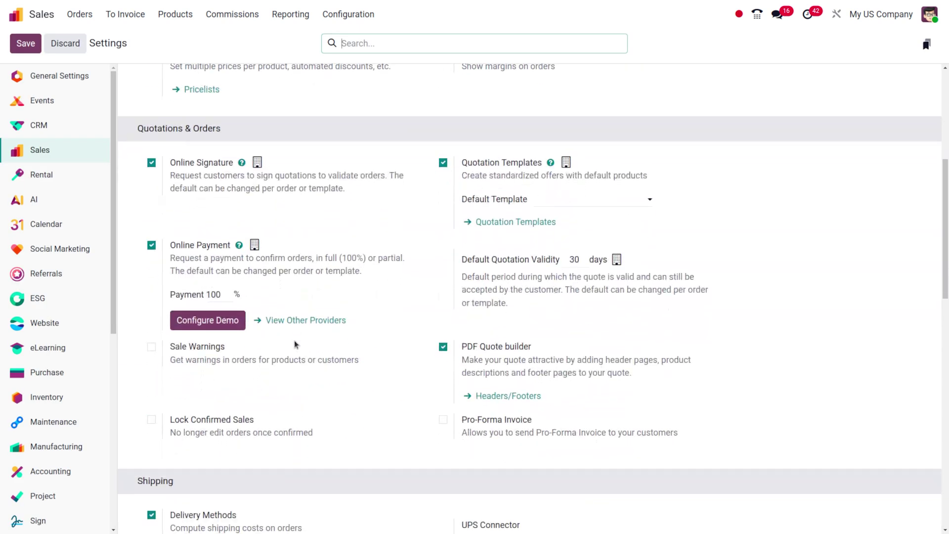
pyautogui.scroll(-3, 295, 345)
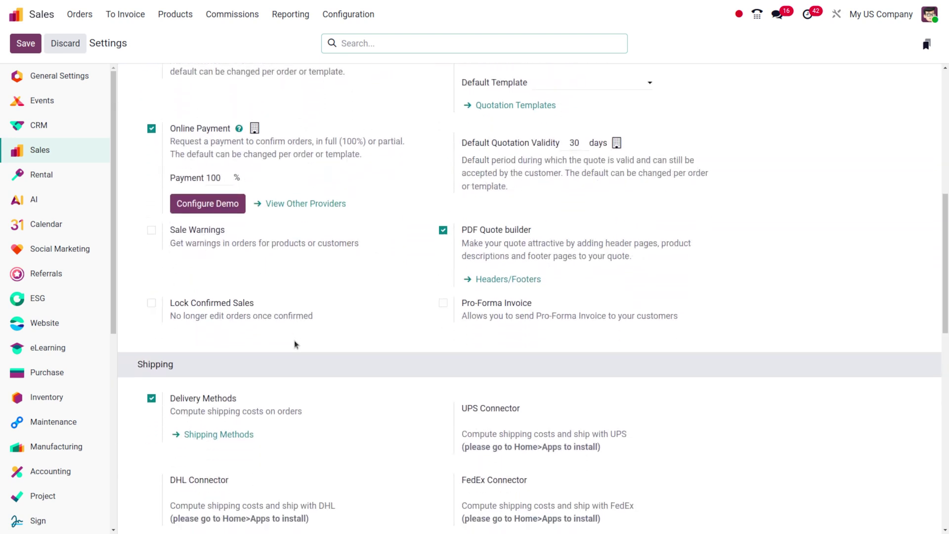
pyautogui.scroll(-2, 295, 344)
pyautogui.click(220, 364)
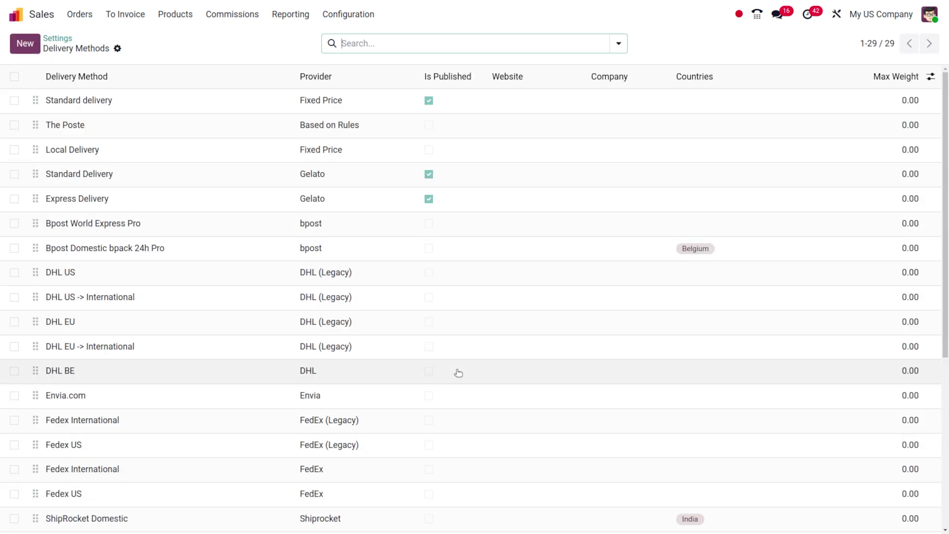
# Review the Cash on Delivery method's $7.00 fixed price, then return to the apps home screen
pyautogui.scroll(-5, 307, 431)
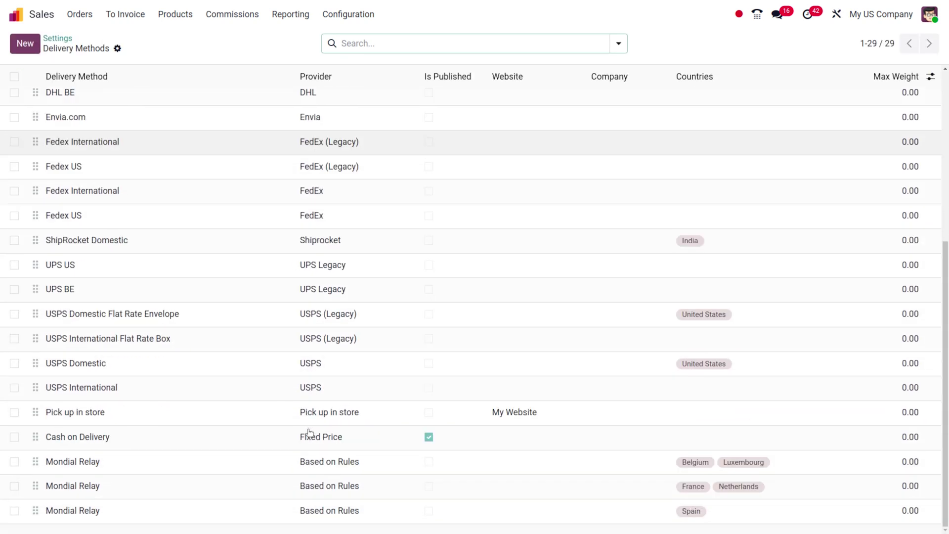
pyautogui.click(161, 443)
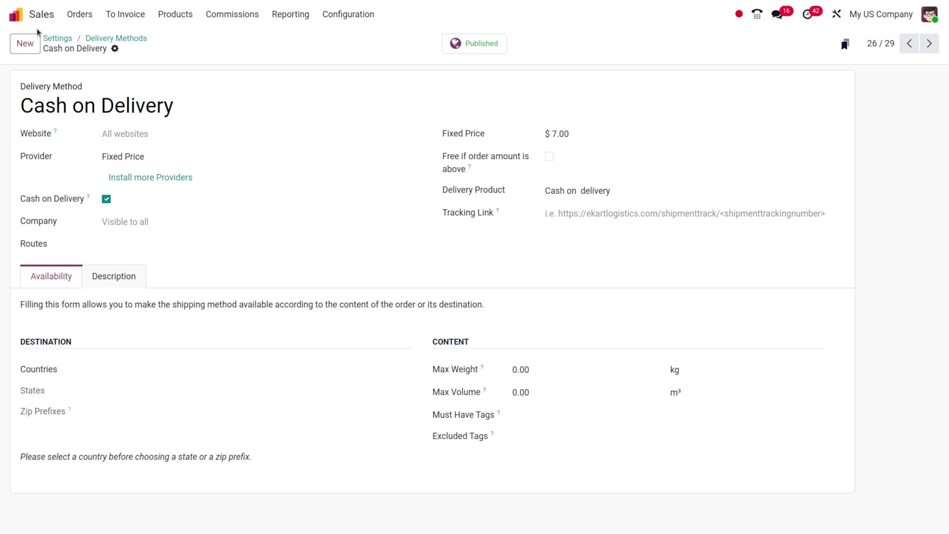
pyautogui.click(17, 18)
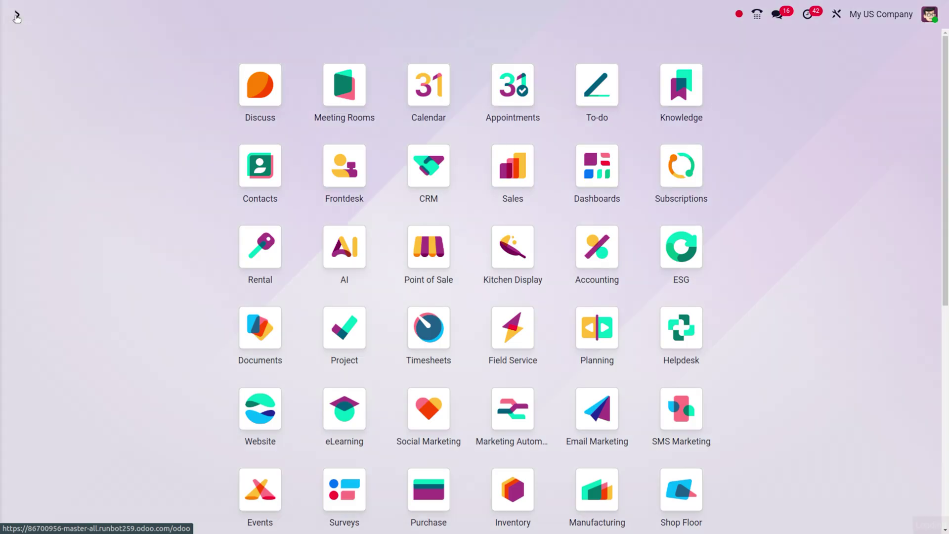
# Open the Website shop and start adding the Office Combo to the cart
pyautogui.write('we')
pyautogui.press('Return')
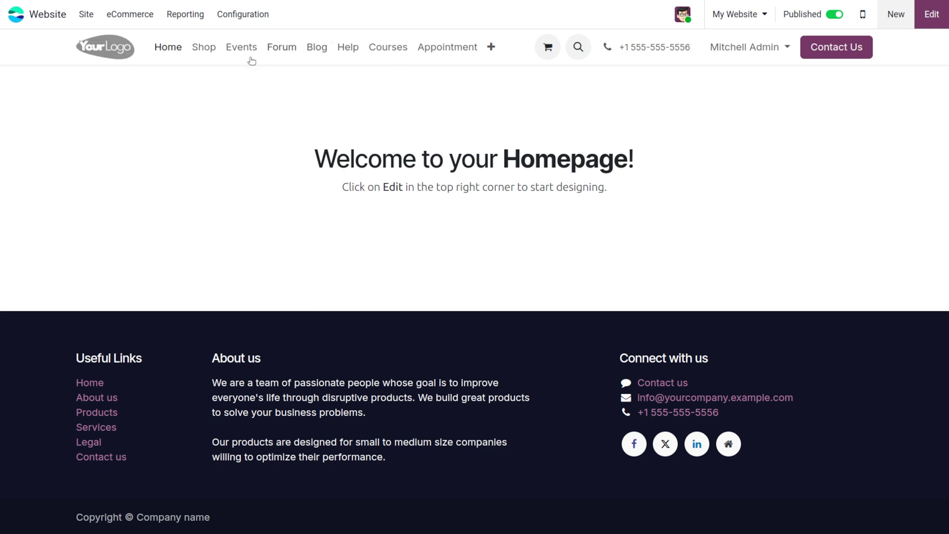
pyautogui.click(211, 51)
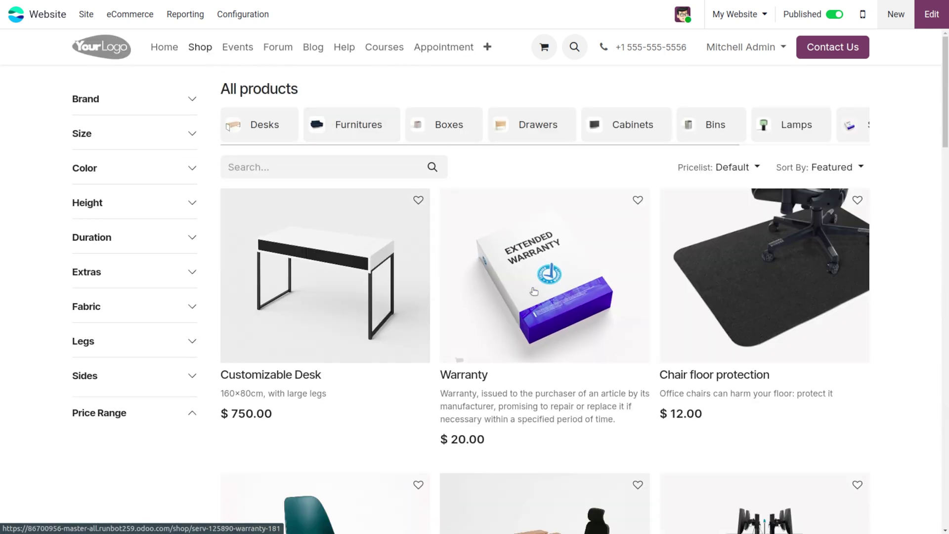
pyautogui.scroll(-5, 630, 407)
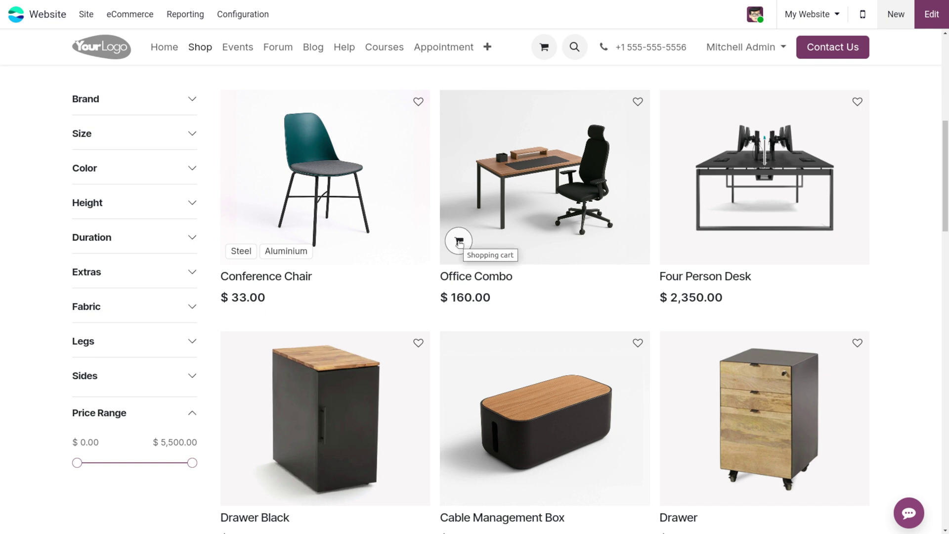
pyautogui.click(459, 242)
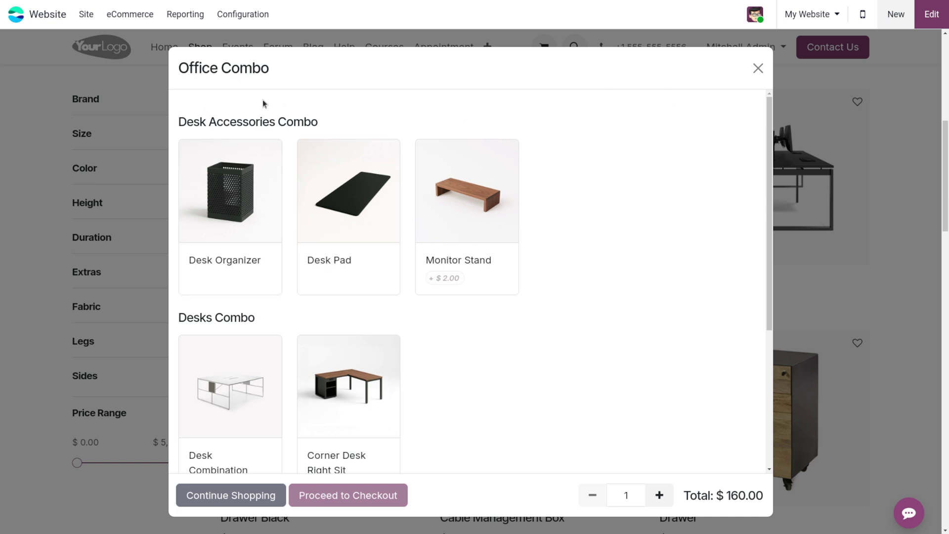
# Build the Office Combo from Desk Organizer, Corner Desk Right Sit with Drawers, and Office Chair Black
pyautogui.click(238, 226)
pyautogui.click(352, 371)
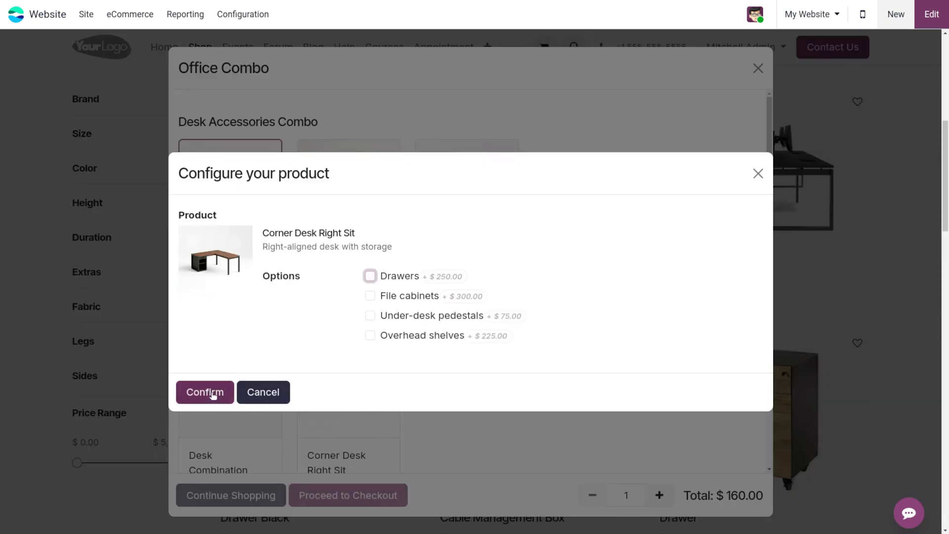
pyautogui.click(370, 276)
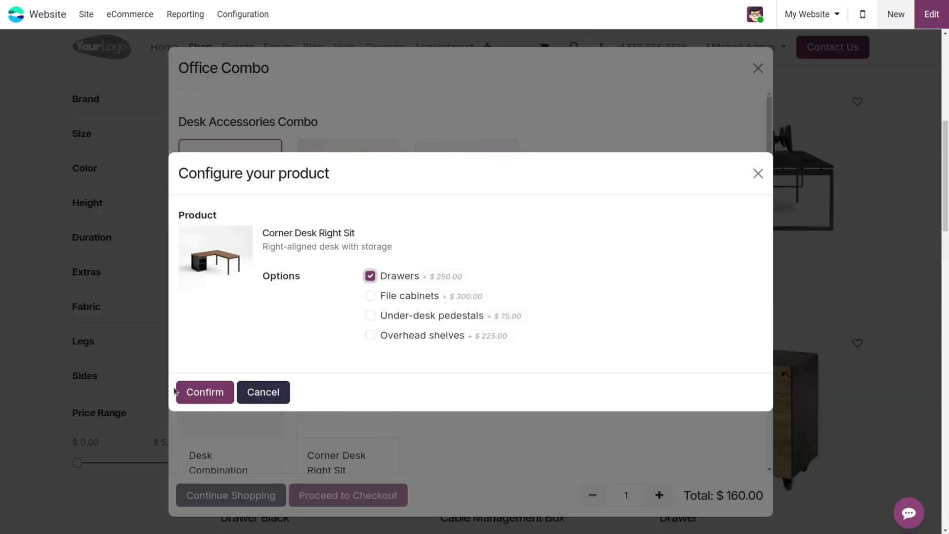
pyautogui.click(204, 390)
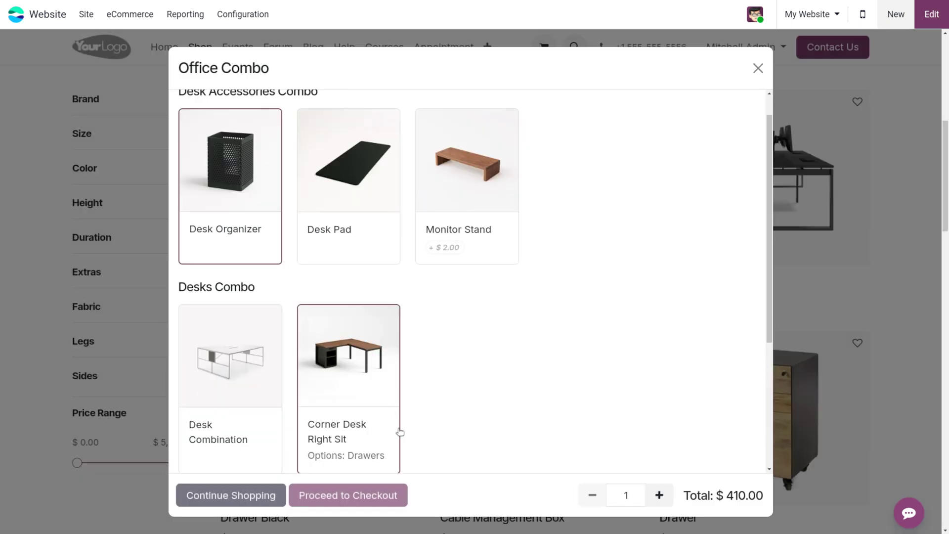
pyautogui.scroll(-4, 442, 327)
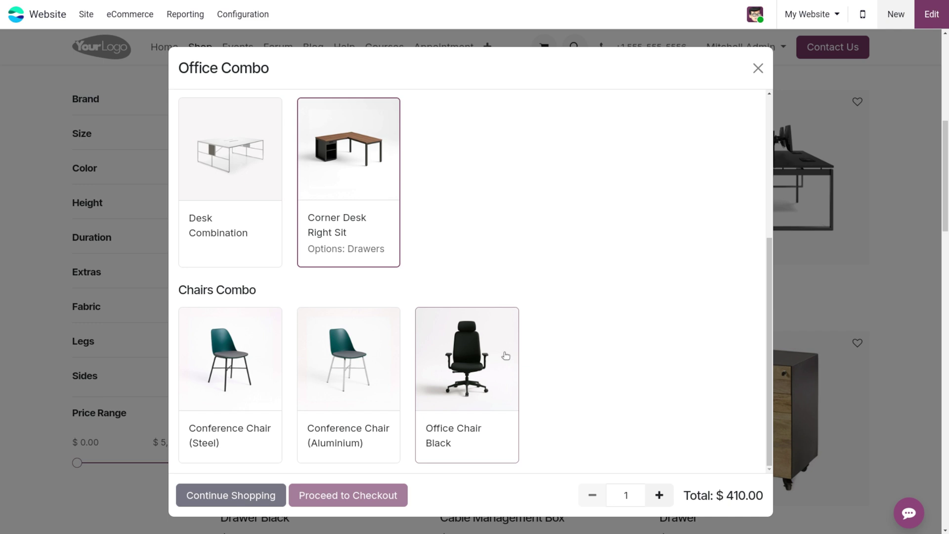
pyautogui.click(464, 363)
pyautogui.click(311, 496)
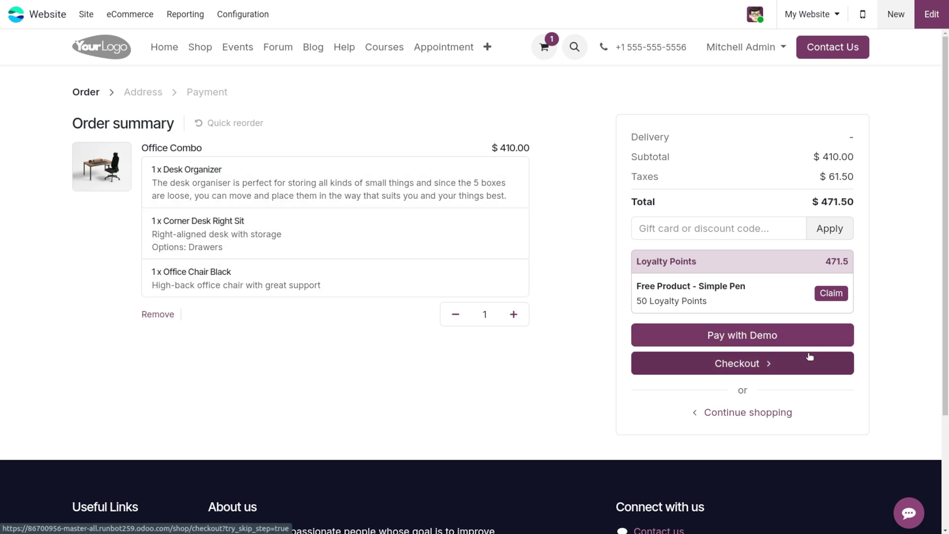
# Choose Cash on Delivery shipping ($7.00, total $479.55) at checkout and continue to payment
pyautogui.click(766, 364)
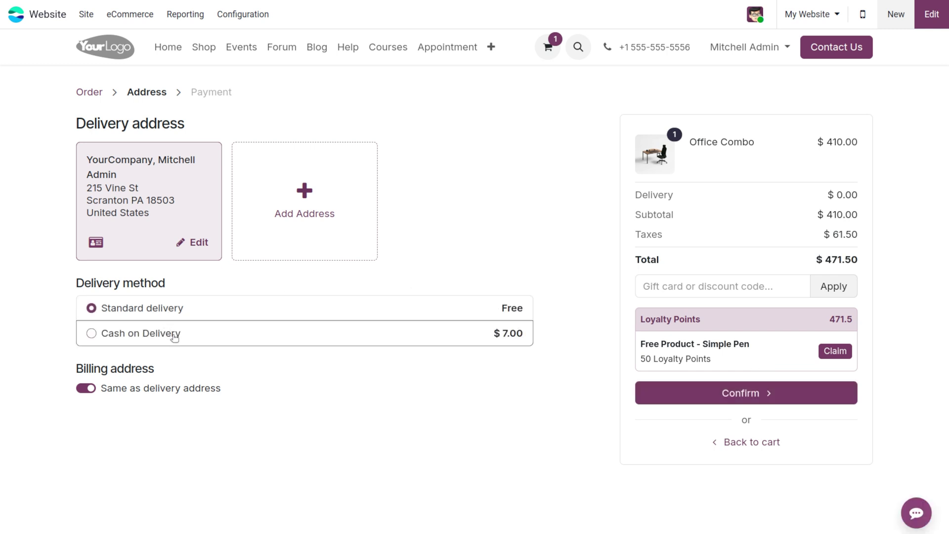
pyautogui.click(174, 335)
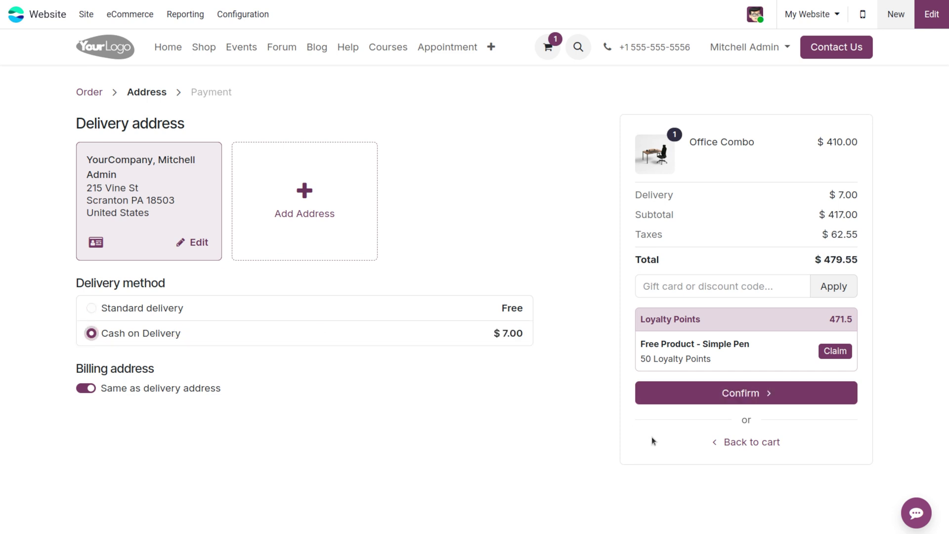
pyautogui.click(750, 397)
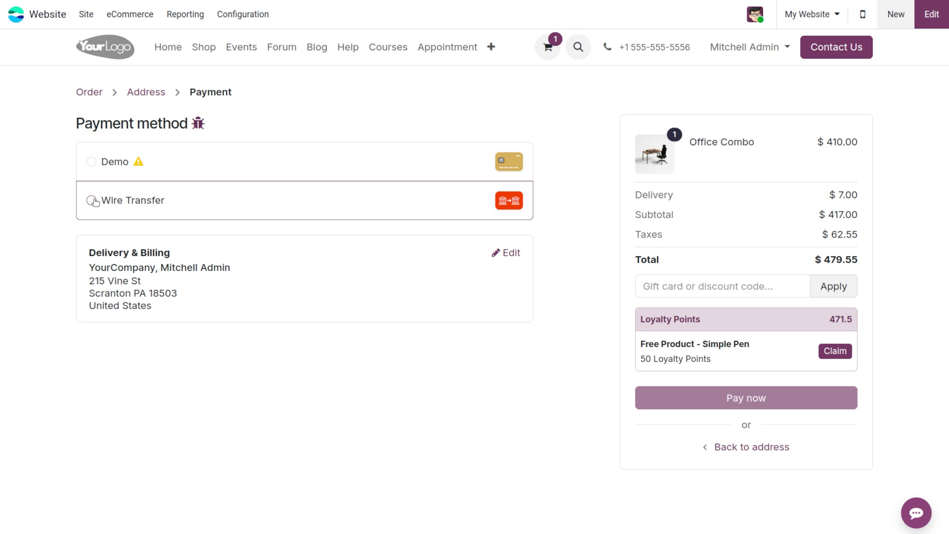
# Pay by Wire Transfer to place order S00089 for $479.55
pyautogui.click(93, 201)
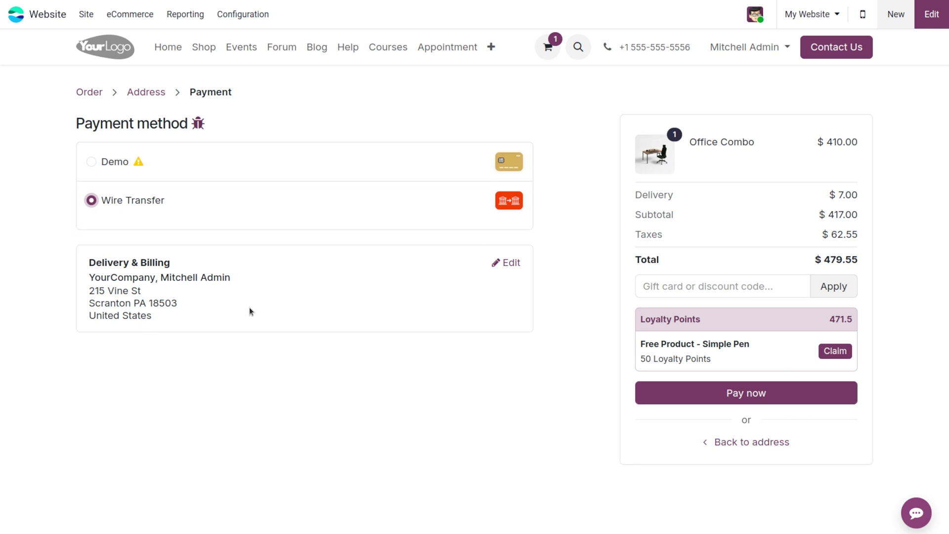
pyautogui.click(781, 397)
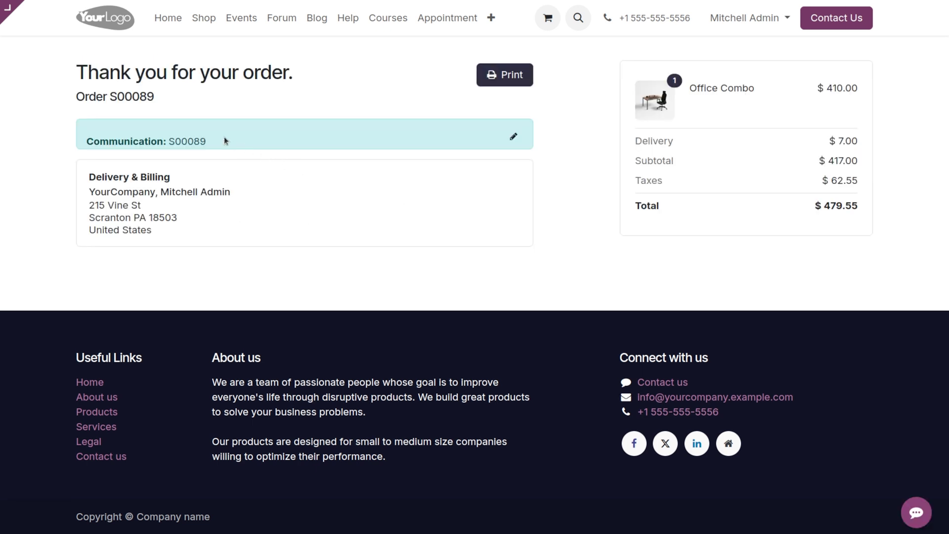
# Select the S00089 order reference and go to the website Home page
pyautogui.moveTo(215, 140); pyautogui.dragTo(167, 141)
pyautogui.hotkey('ctrl', 'c')
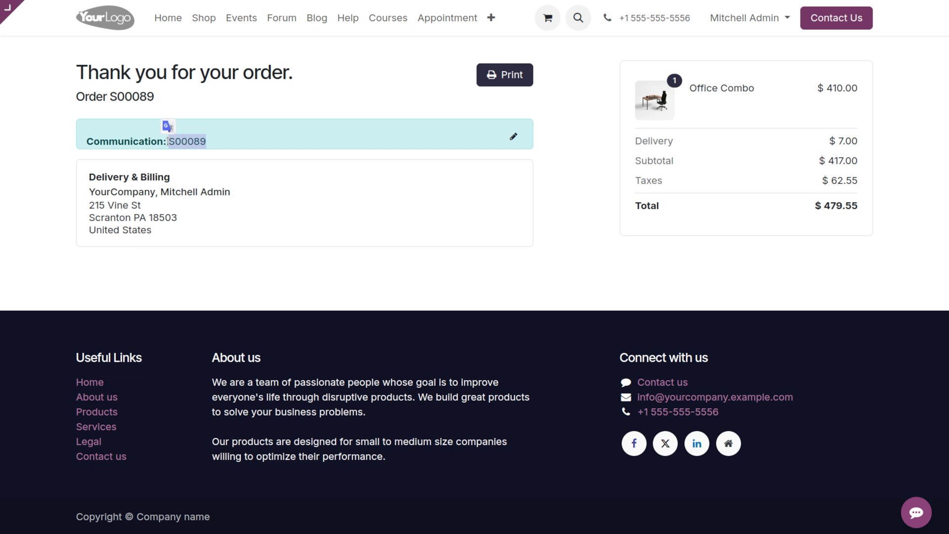
pyautogui.click(171, 25)
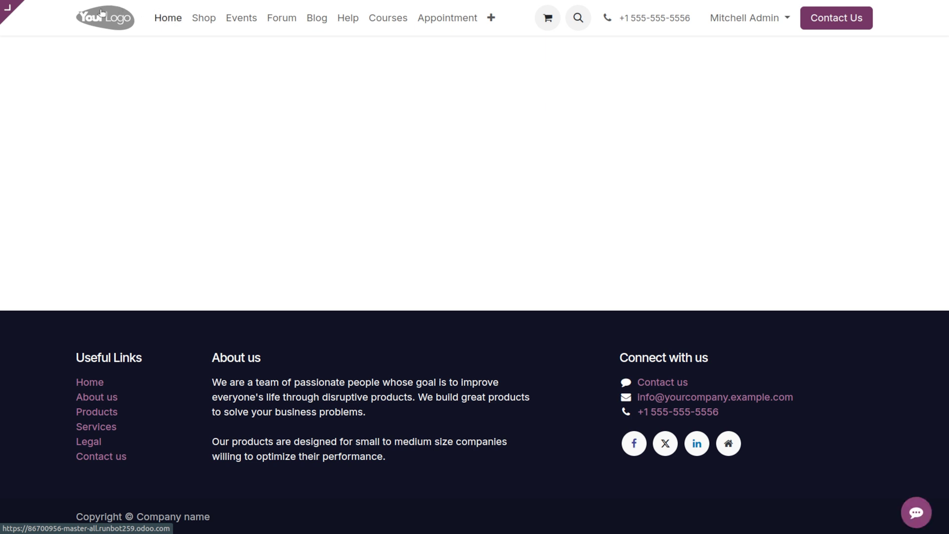
pyautogui.moveTo(79, 14)
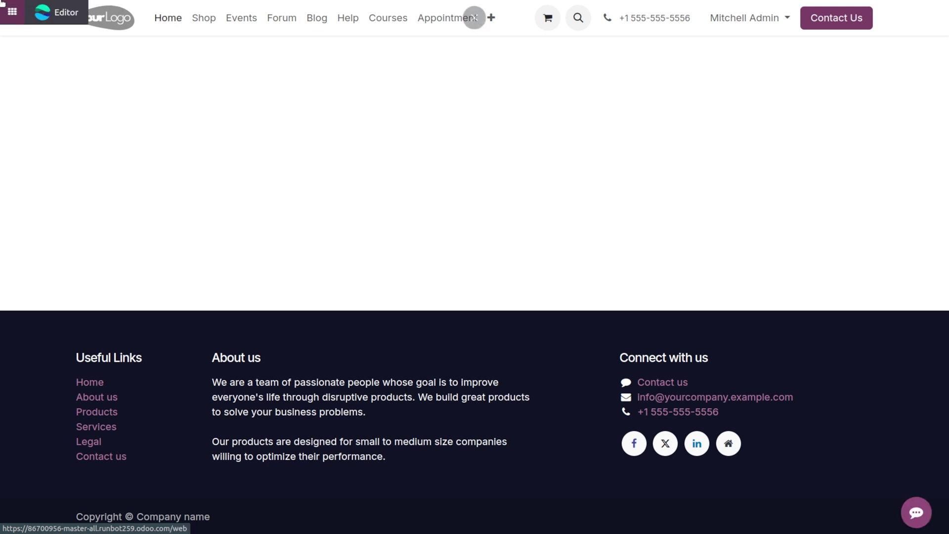
# Switch to the backend and open the eCommerce Orders list
pyautogui.click(67, 14)
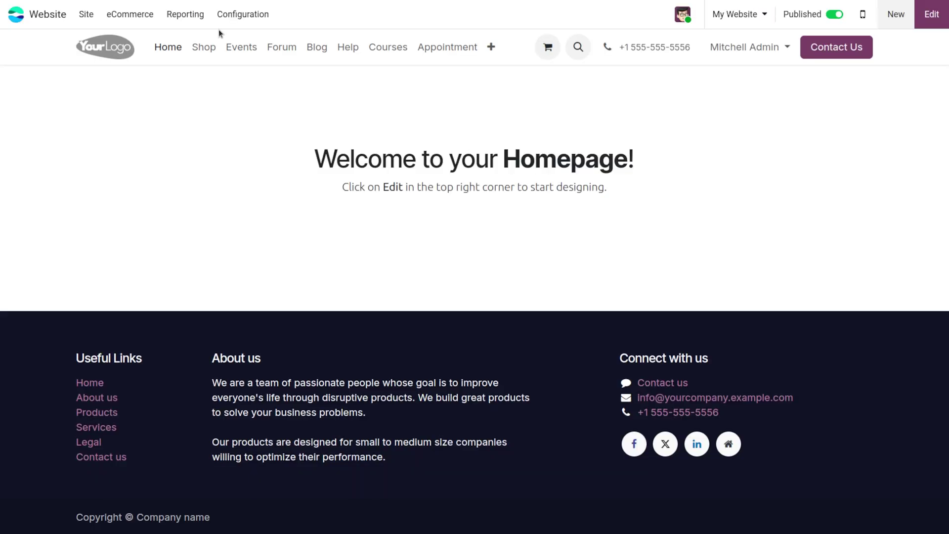
pyautogui.click(84, 14)
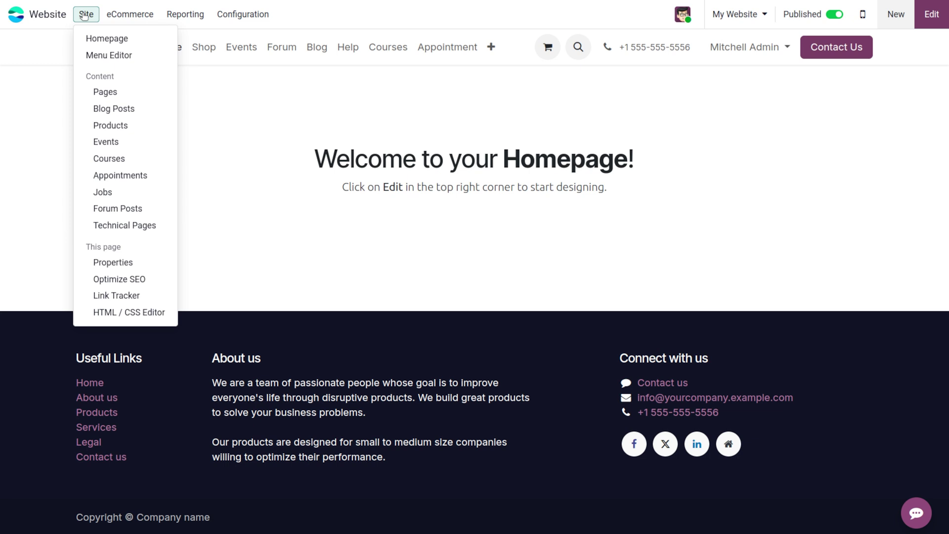
pyautogui.click(124, 15)
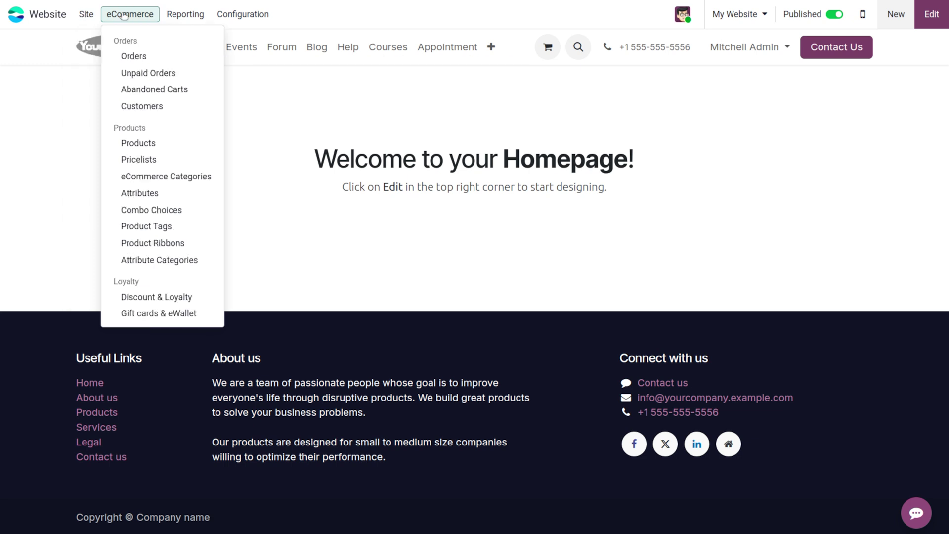
pyautogui.click(147, 56)
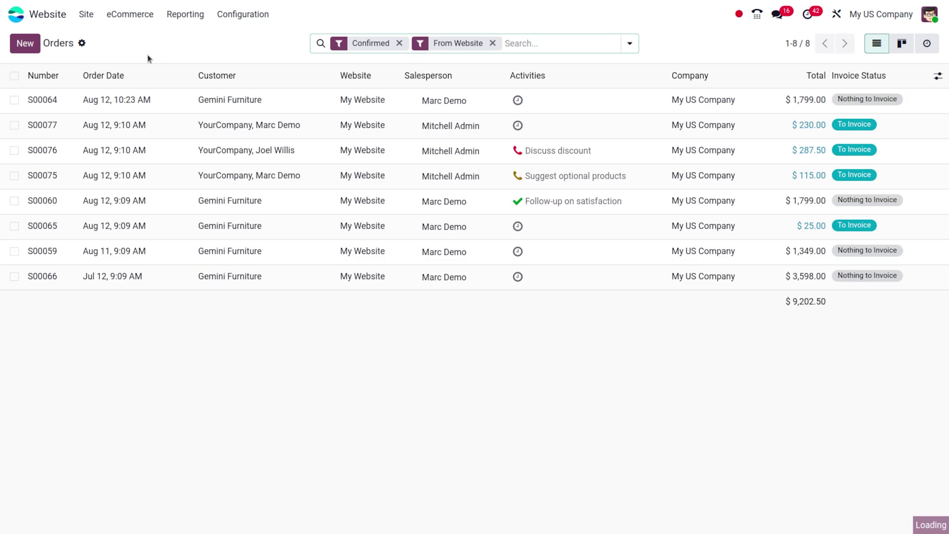
# Remove the From Website and Confirmed filters, search for S00089, and open that order
pyautogui.click(492, 44)
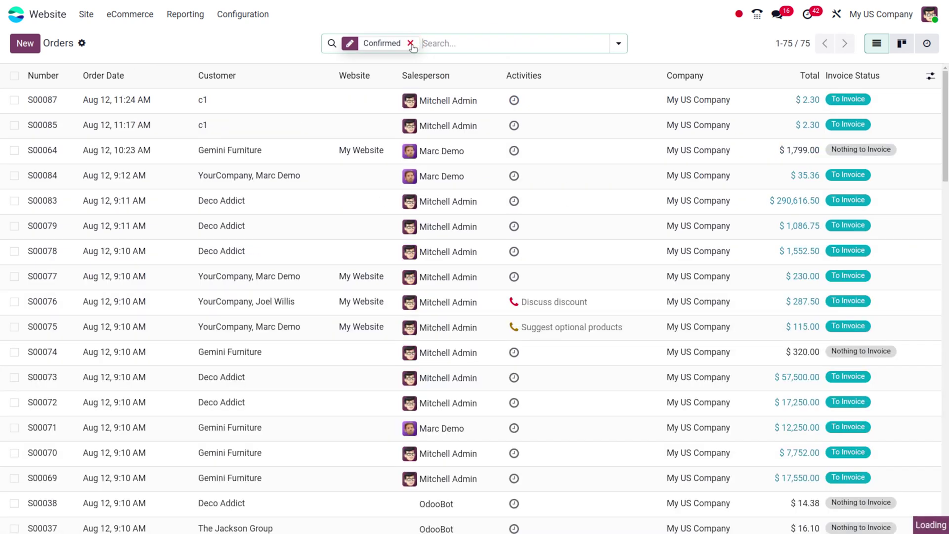
pyautogui.click(409, 44)
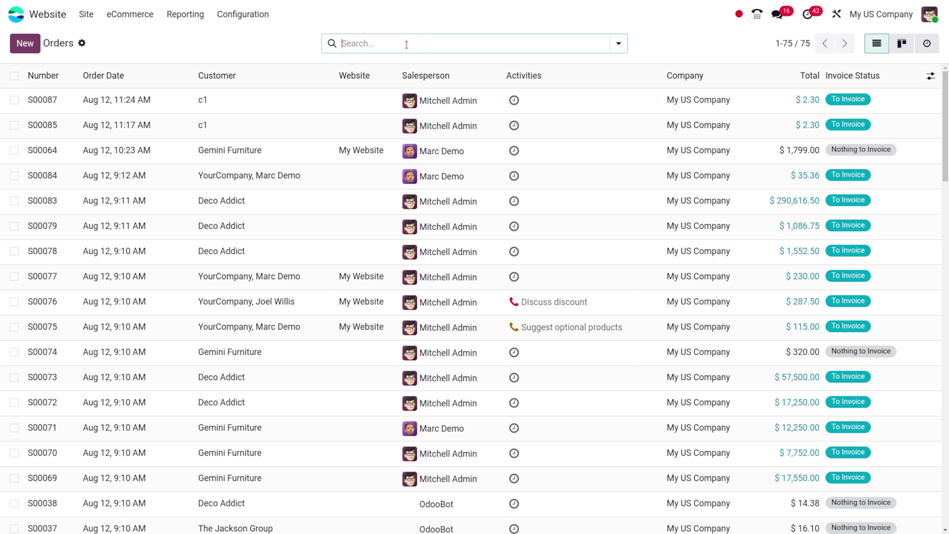
pyautogui.click(406, 45)
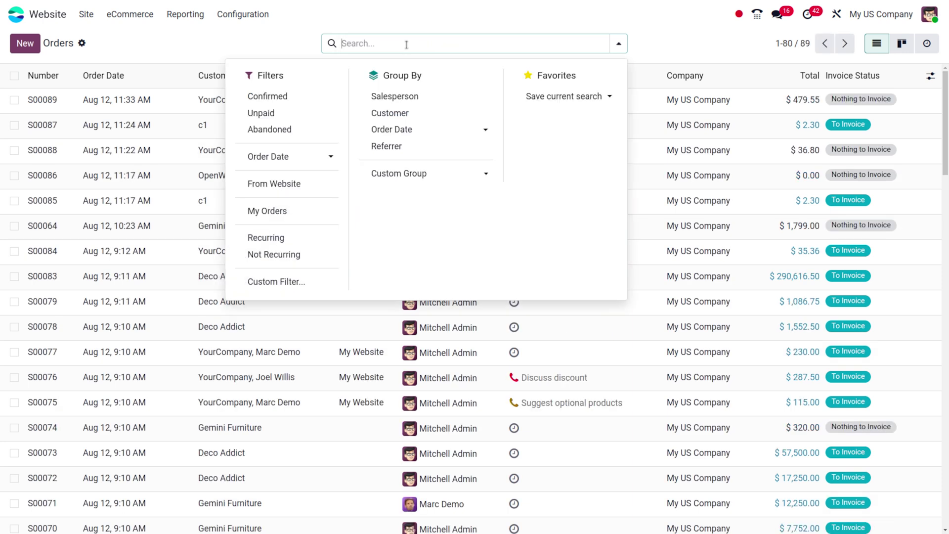
pyautogui.hotkey('ctrl', 'v')
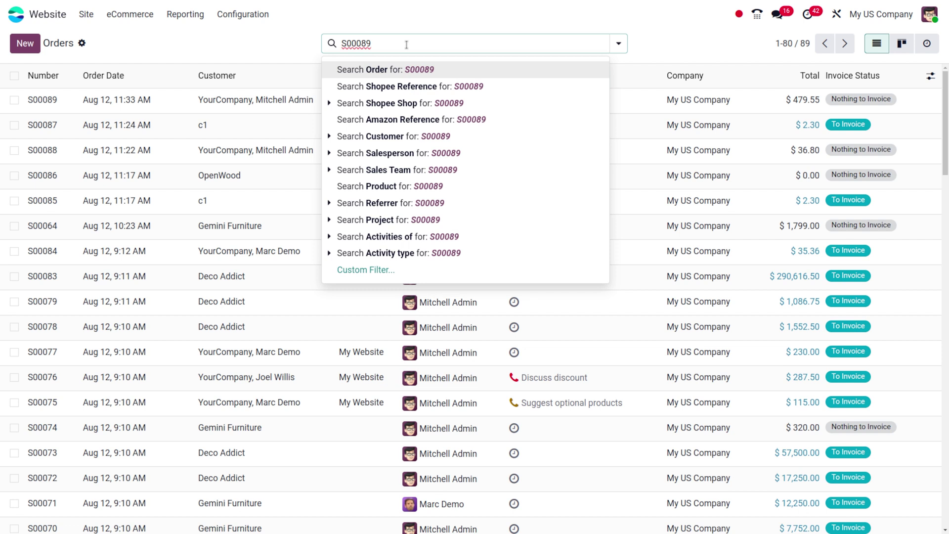
pyautogui.press('Return')
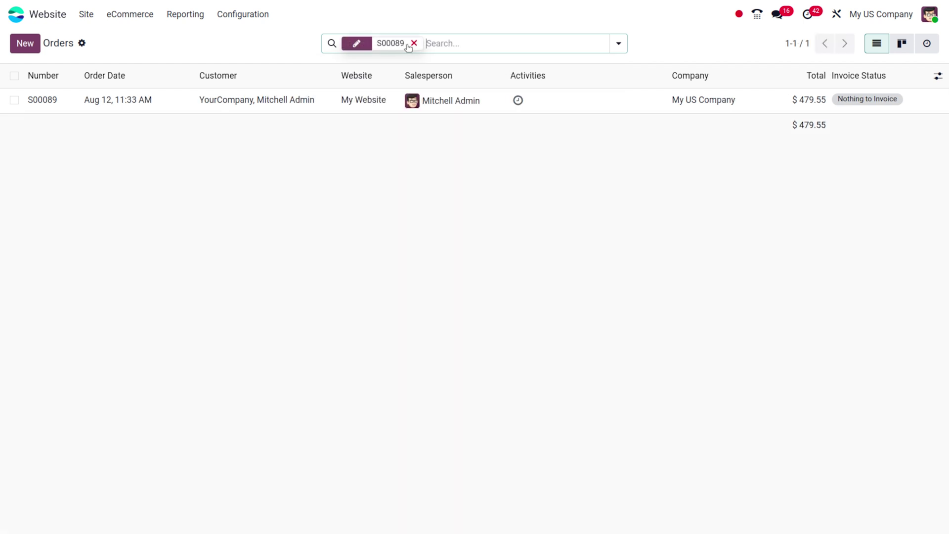
pyautogui.click(229, 105)
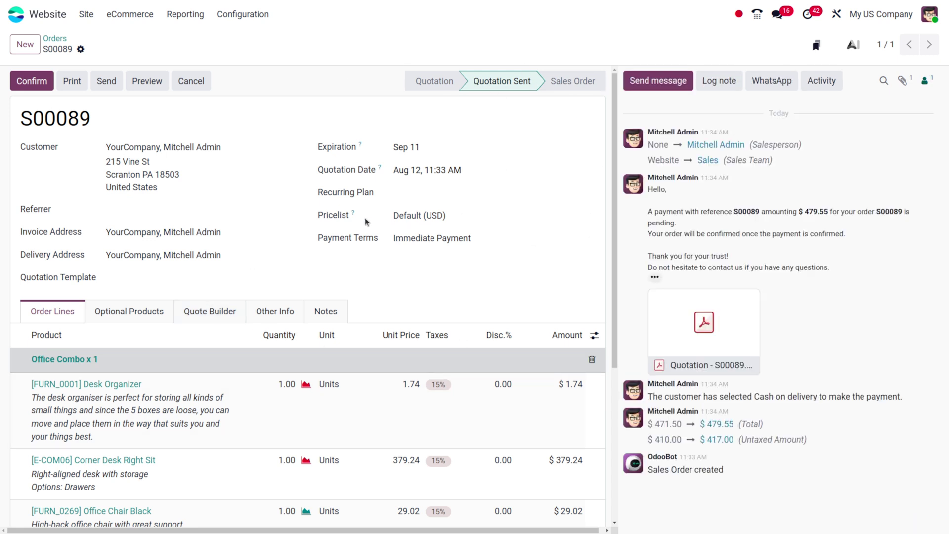
# Confirm quotation S00089 as a sales order and open its delivery WH/OUT/00040
pyautogui.scroll(-5, 366, 221)
pyautogui.scroll(5, 366, 221)
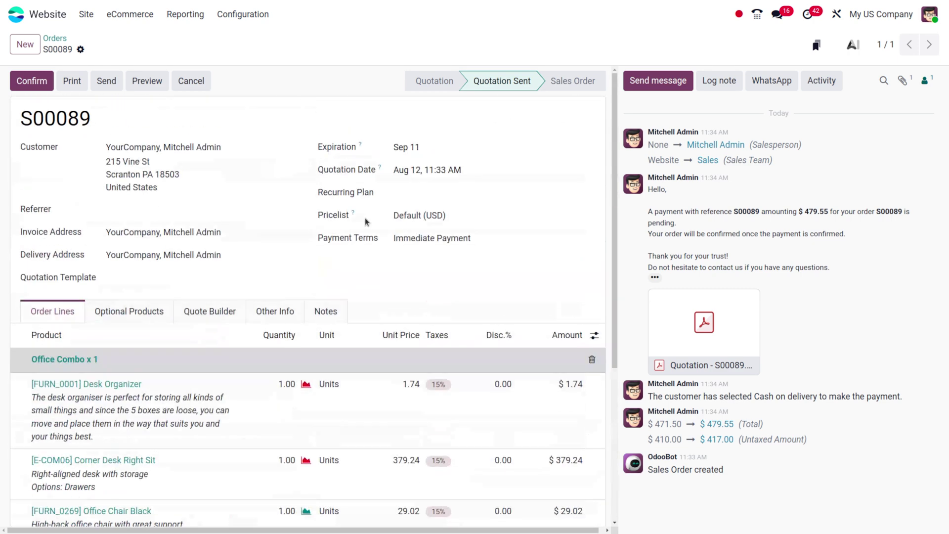
pyautogui.click(43, 81)
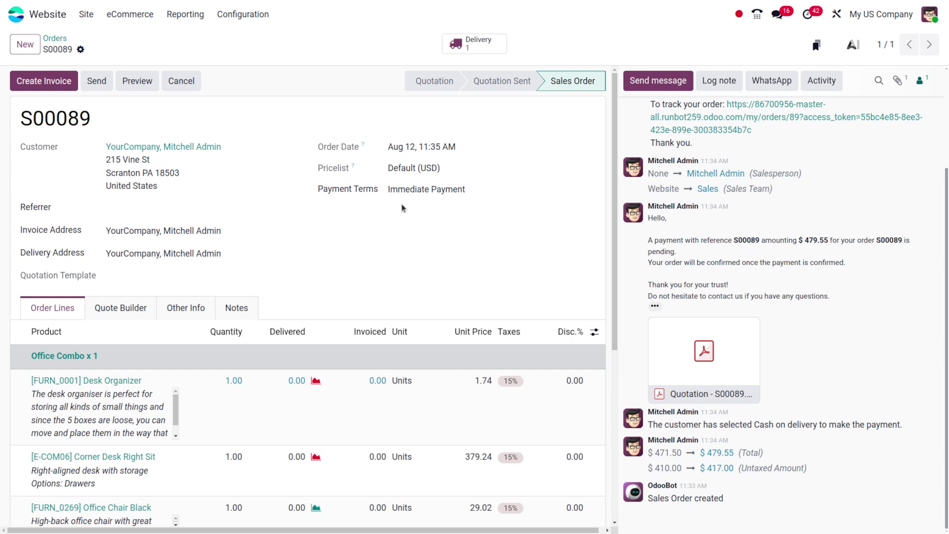
pyautogui.click(477, 42)
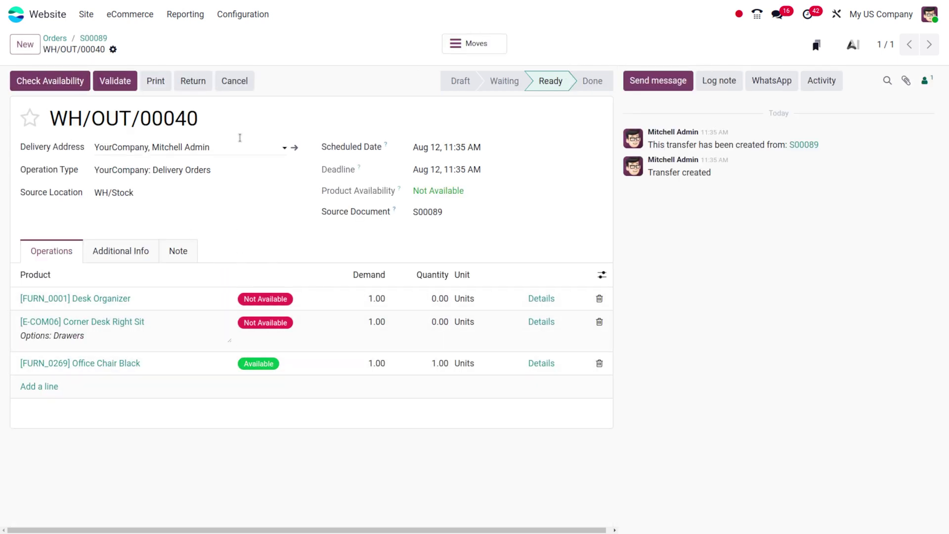
# Set the delivery line quantities to 1, recheck availability, and validate WH/OUT/00040
pyautogui.click(111, 81)
pyautogui.click(435, 307)
pyautogui.write('1')
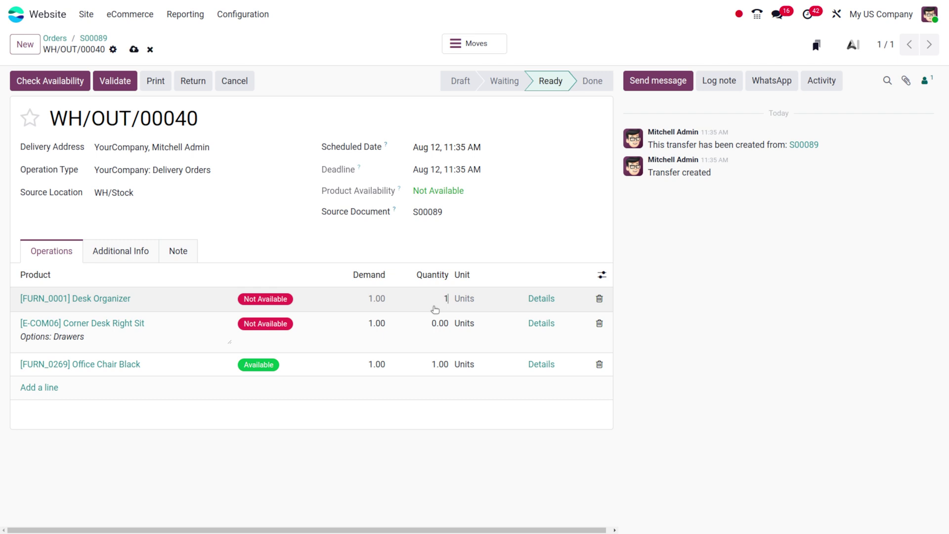
pyautogui.click(434, 326)
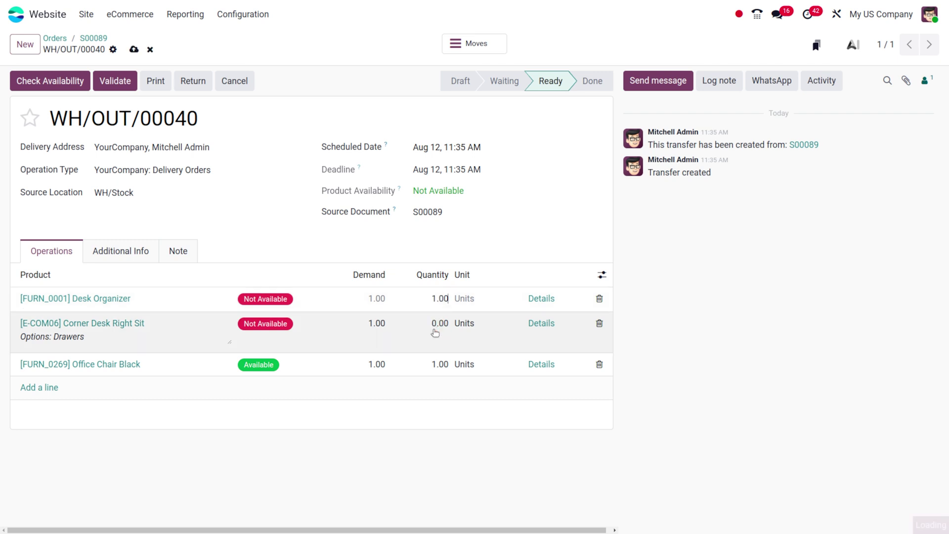
pyautogui.write('1')
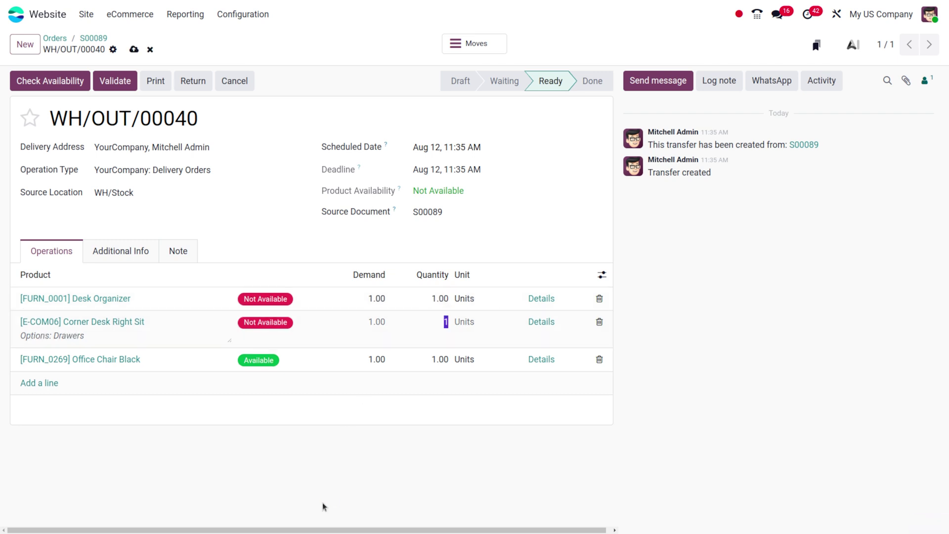
pyautogui.click(322, 502)
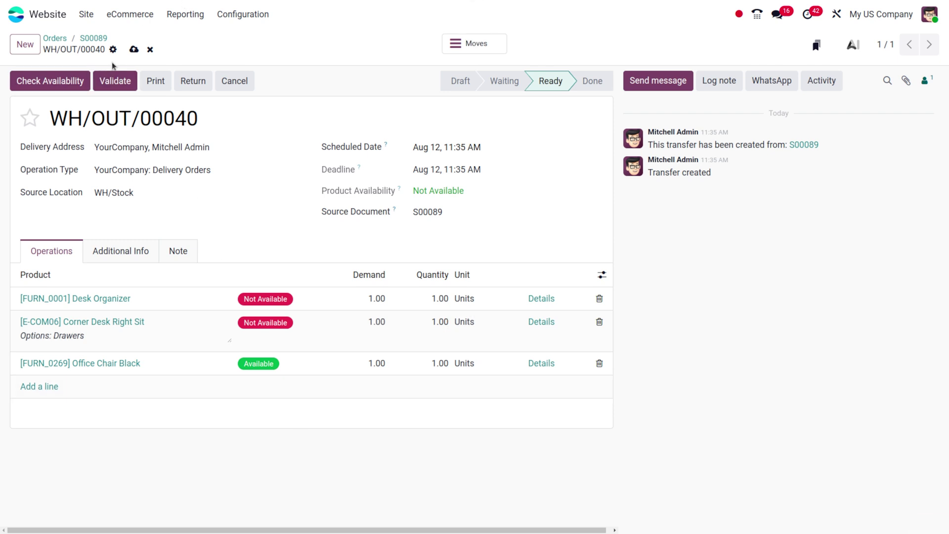
pyautogui.click(68, 74)
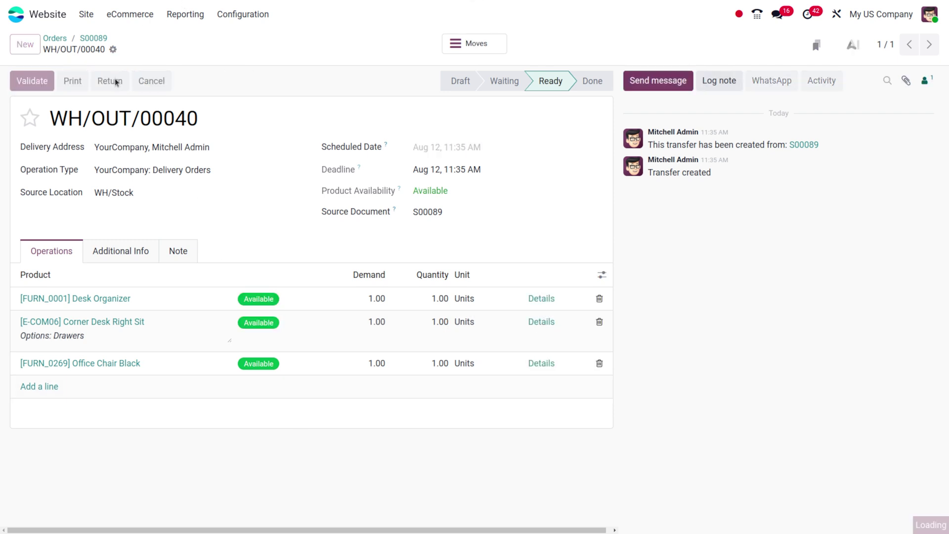
pyautogui.click(22, 82)
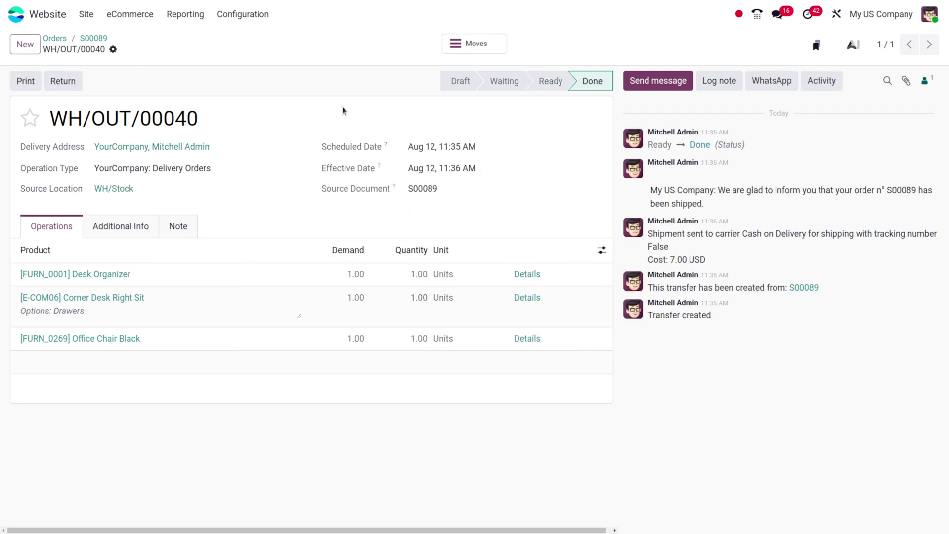
# Return to sales order S00089 and check that all three products show 1.00 delivered
pyautogui.click(89, 38)
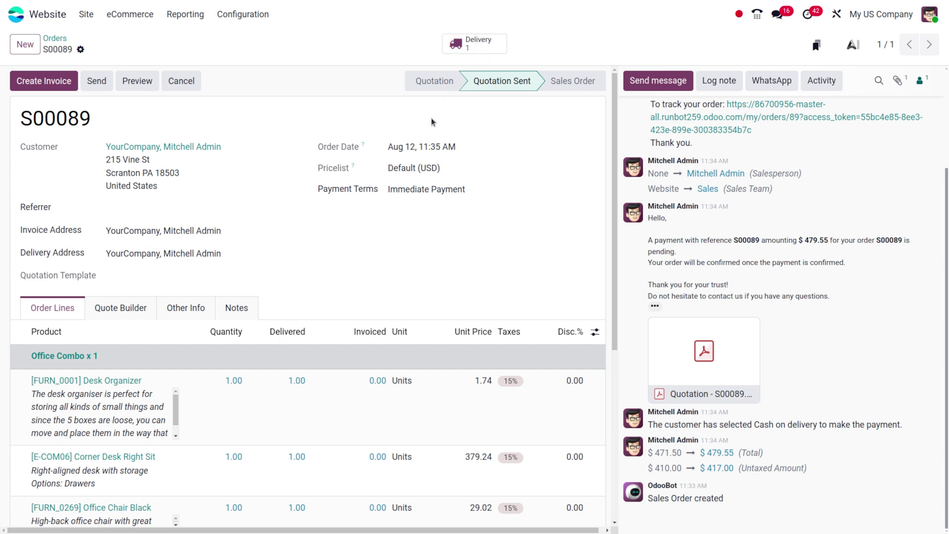
pyautogui.scroll(-1, 432, 119)
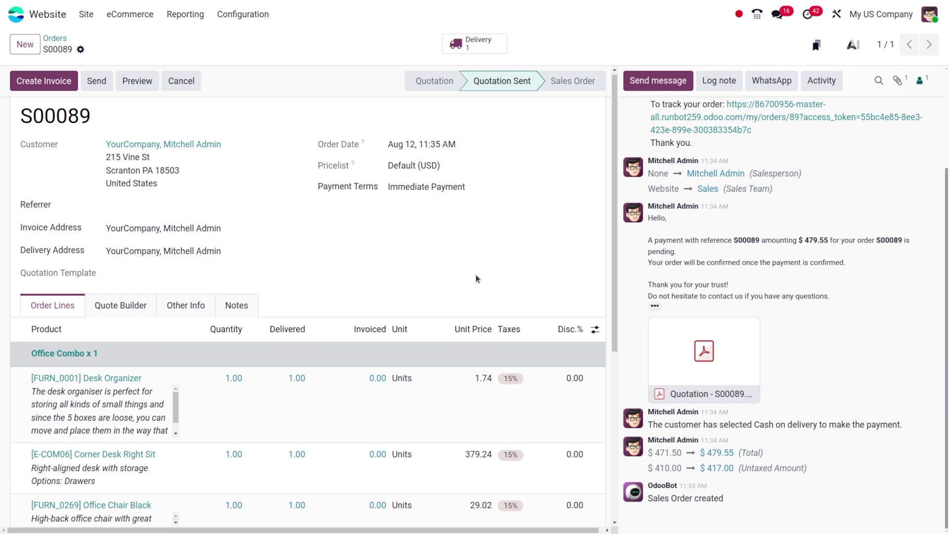
pyautogui.scroll(1, 475, 279)
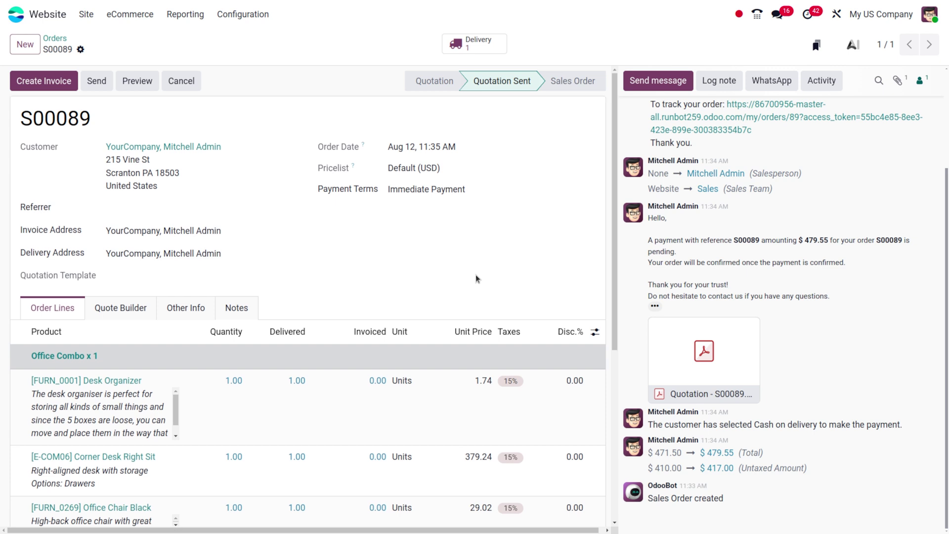